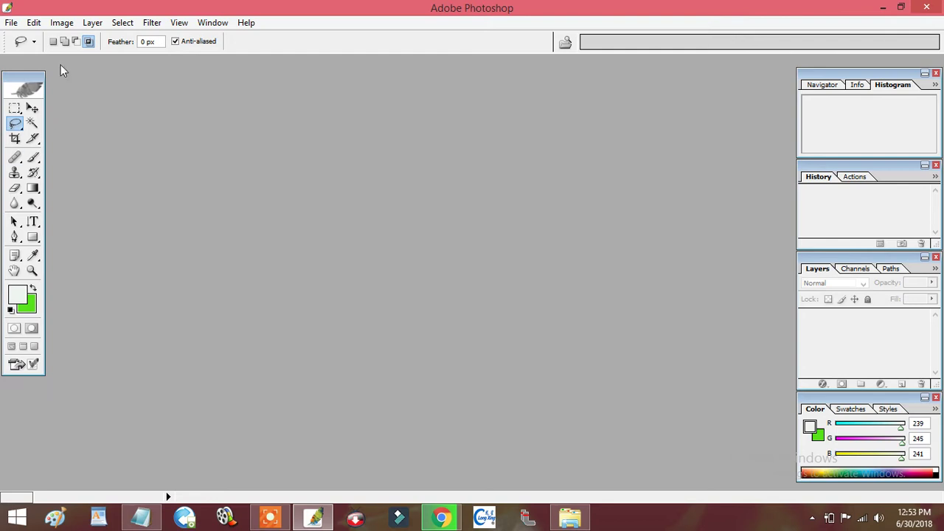
Open the portrait photo download.jpg from the Open dialog
click(11, 23)
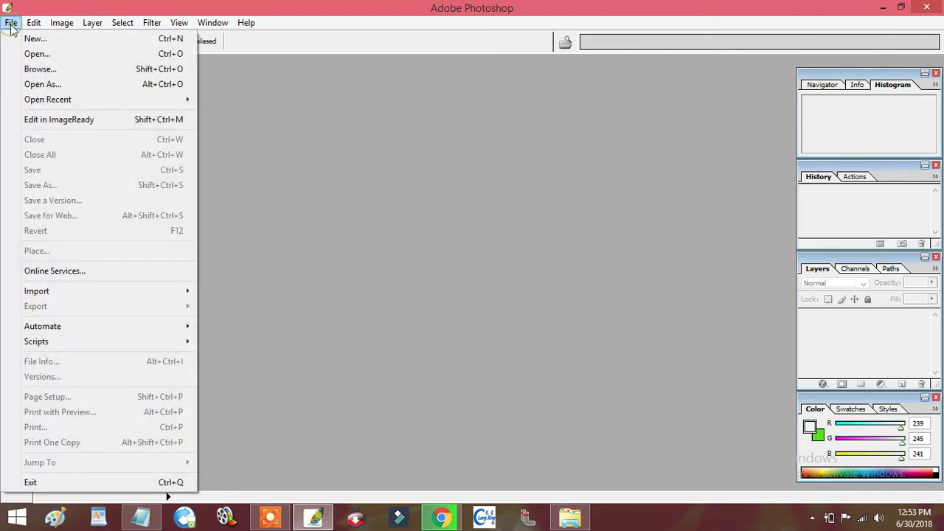
click(42, 59)
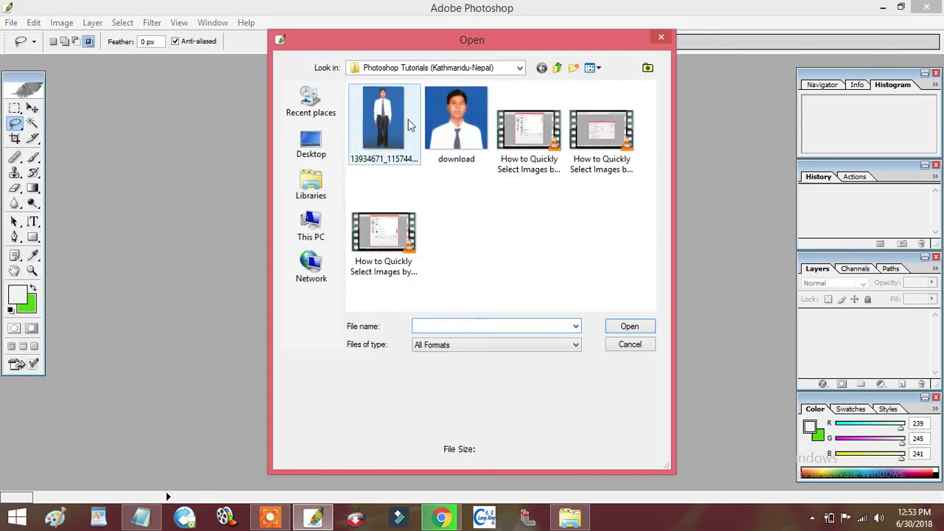
click(456, 120)
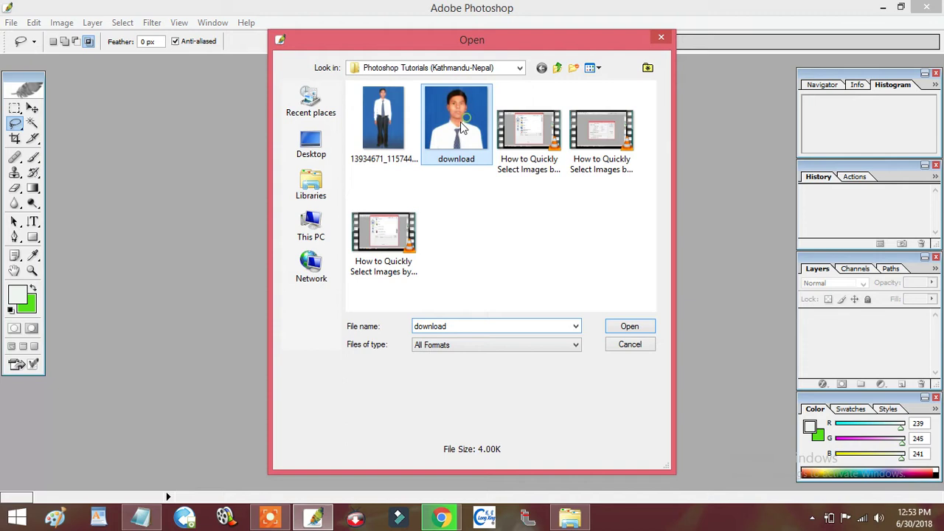
click(636, 328)
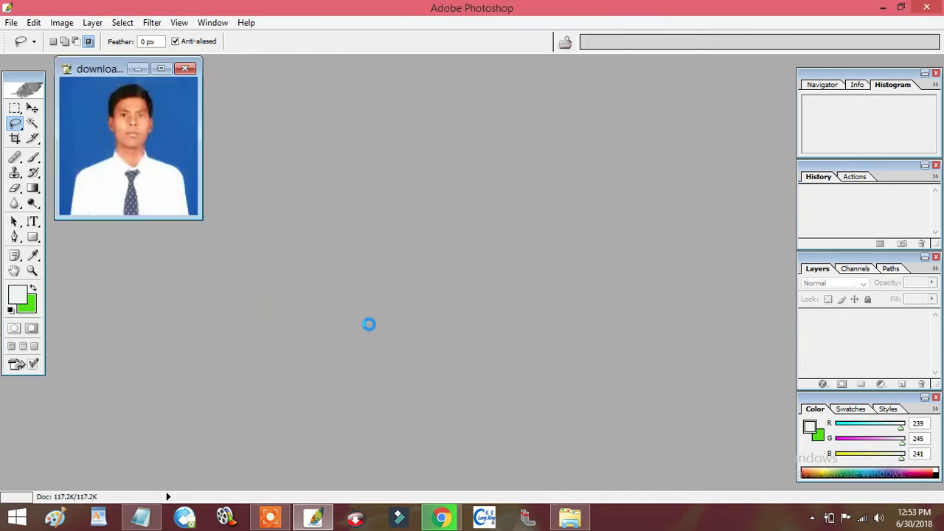
Centre and enlarge the download window, and keep the freehand Lasso Tool selected
drag(112, 68, 231, 137)
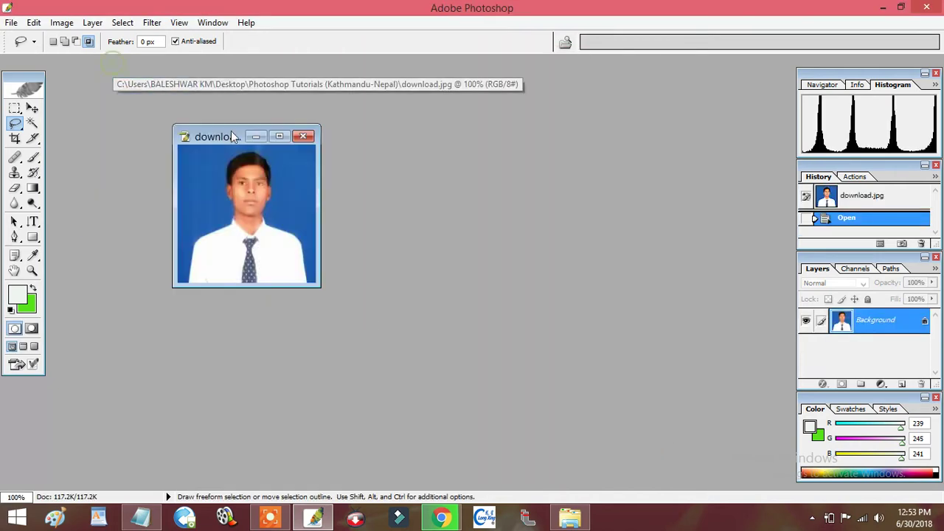
drag(317, 284, 495, 414)
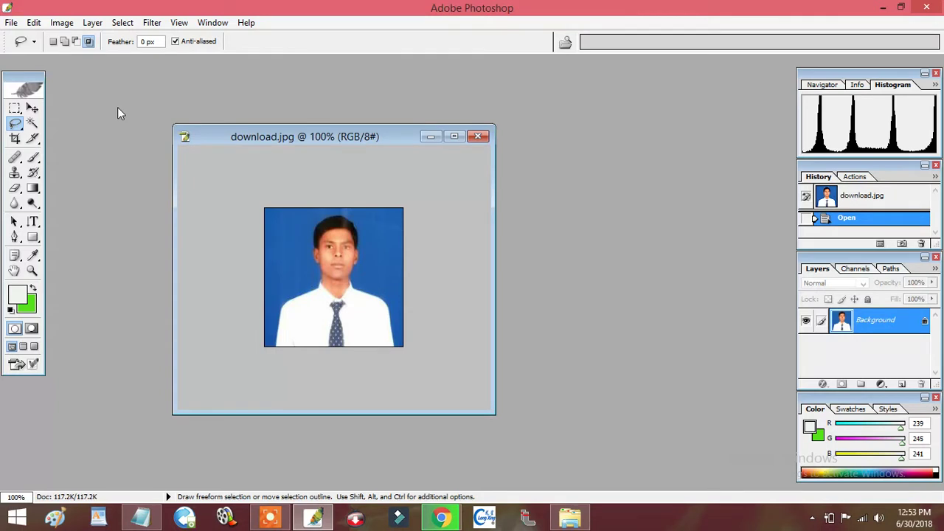
click(15, 126)
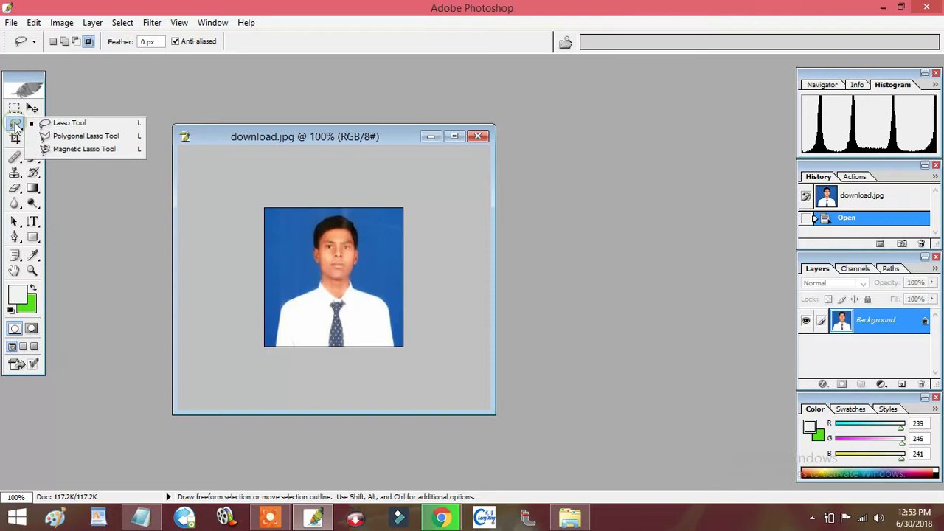
click(86, 105)
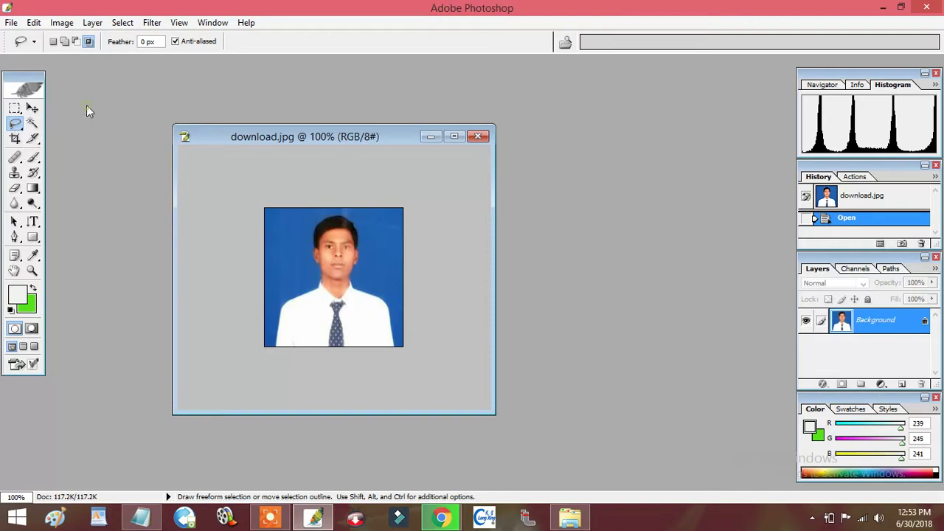
click(15, 125)
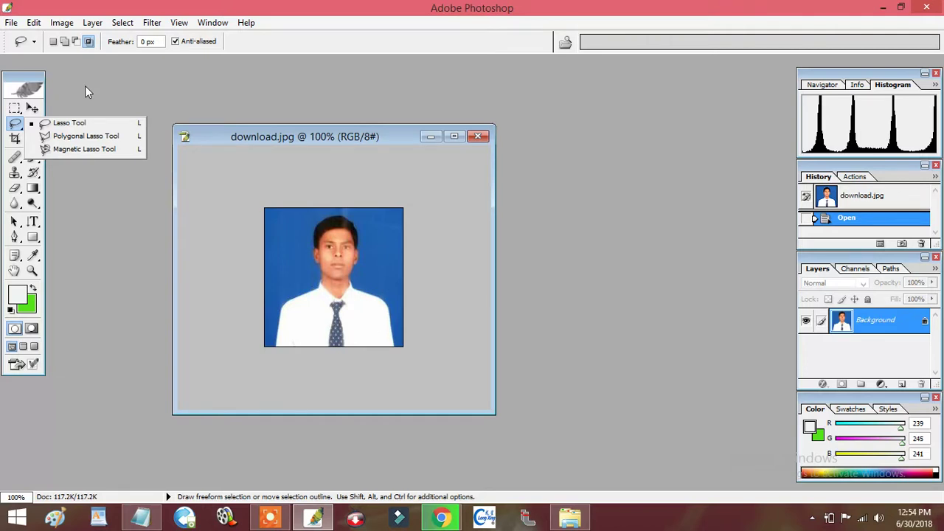
click(85, 85)
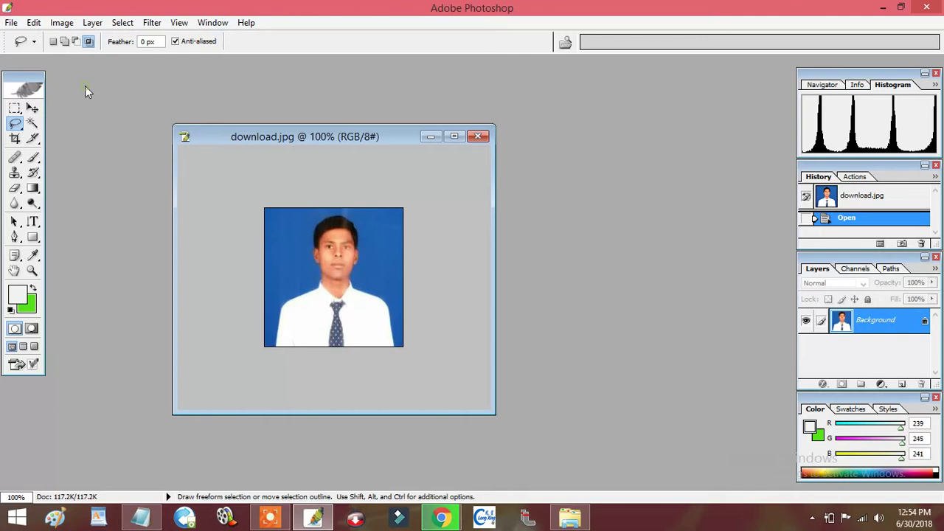
click(15, 123)
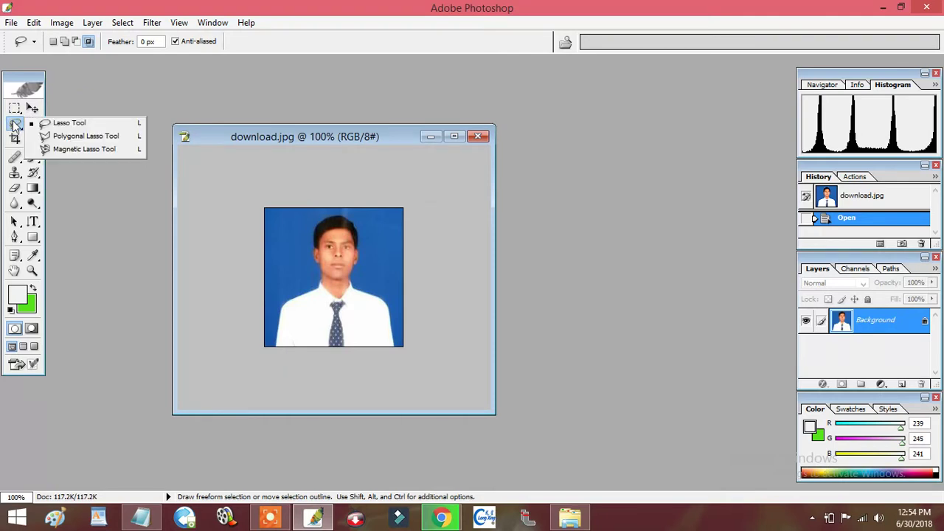
click(71, 126)
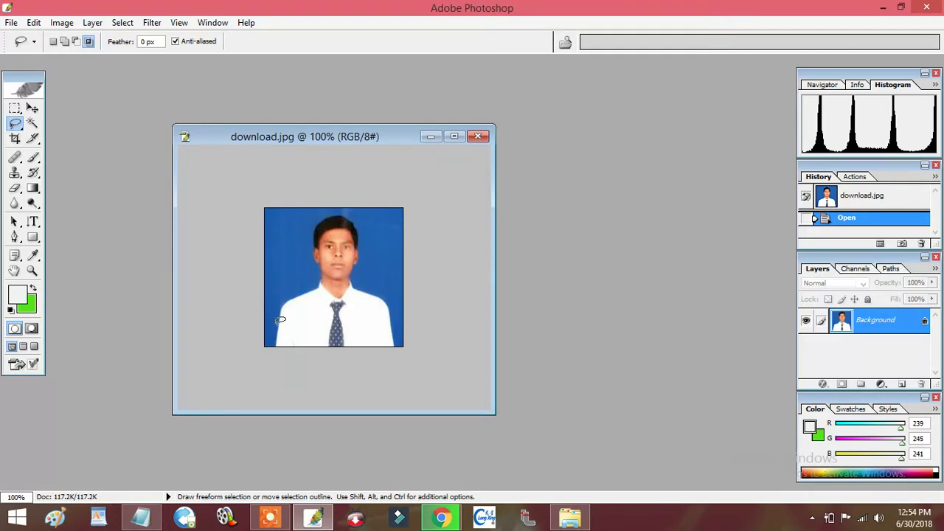
Lasso around the man, invert the selection, and delete the background to green
mouse_move(275, 326)
mouse_down()
mouse_move(310, 252)
mouse_move(371, 221)
mouse_move(369, 273)
mouse_move(396, 313)
mouse_move(390, 329)
mouse_move(329, 336)
mouse_move(275, 325)
mouse_up()
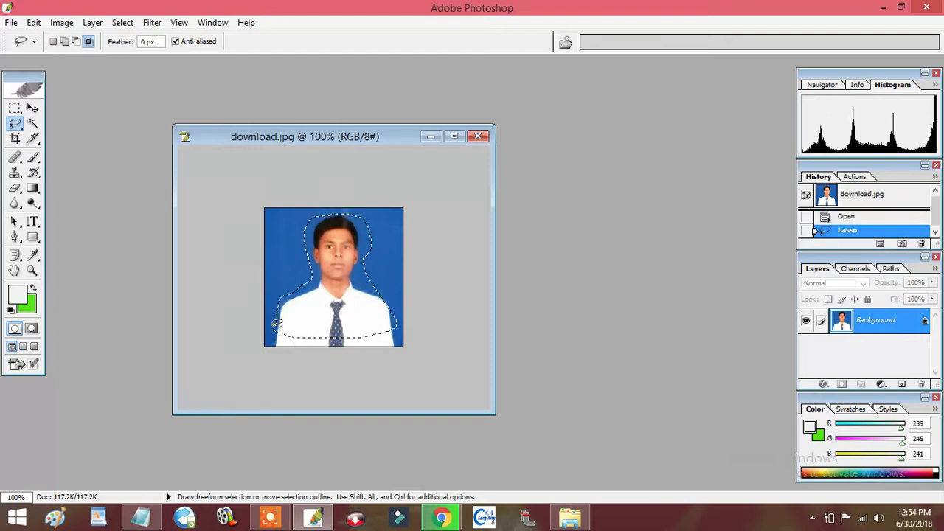
right_click(328, 243)
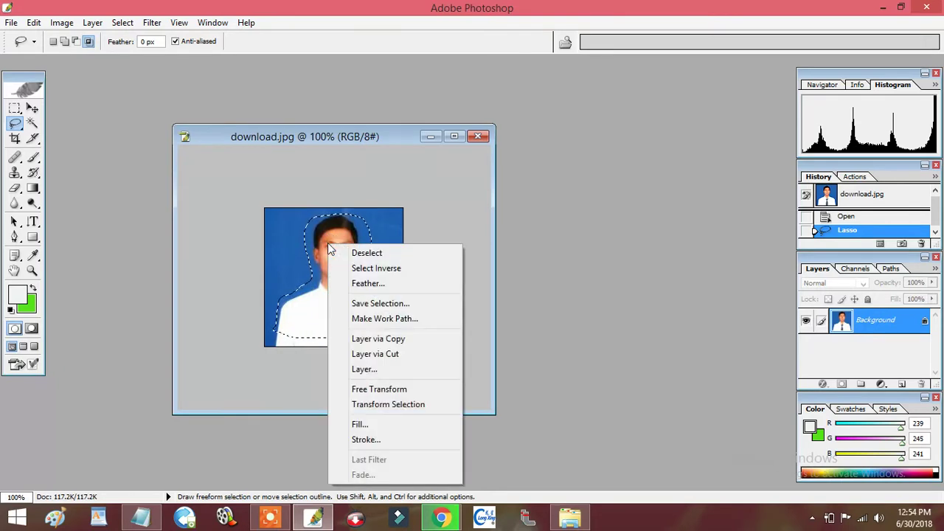
click(375, 268)
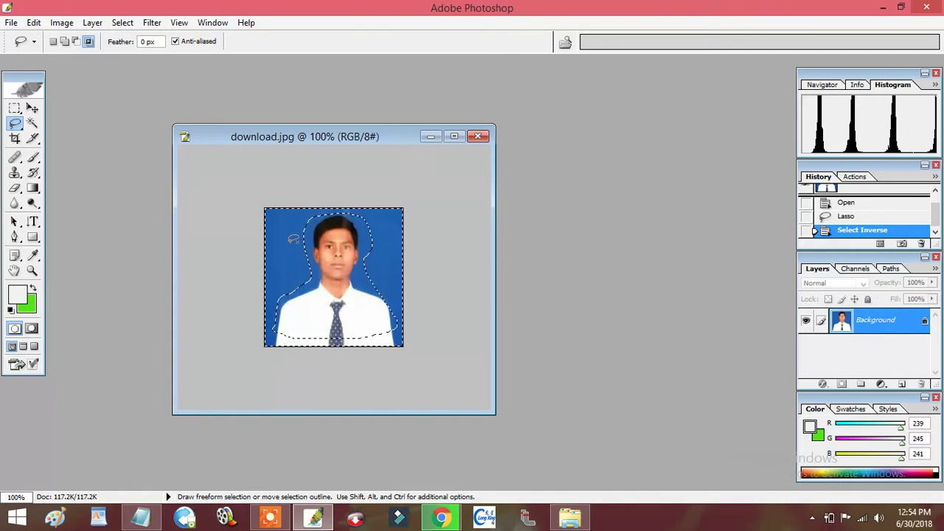
key(Delete)
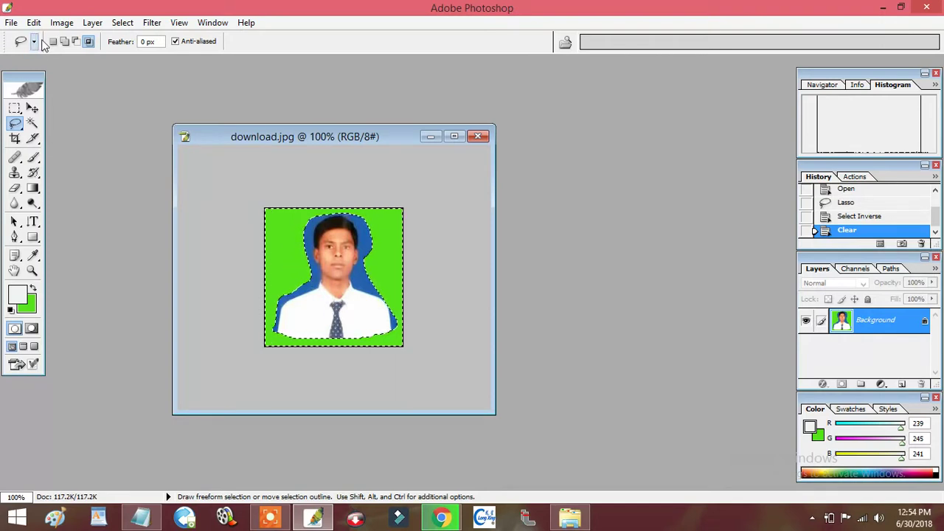
In Add to selection mode, lasso an extra area beside the left shoulder
click(89, 42)
click(65, 42)
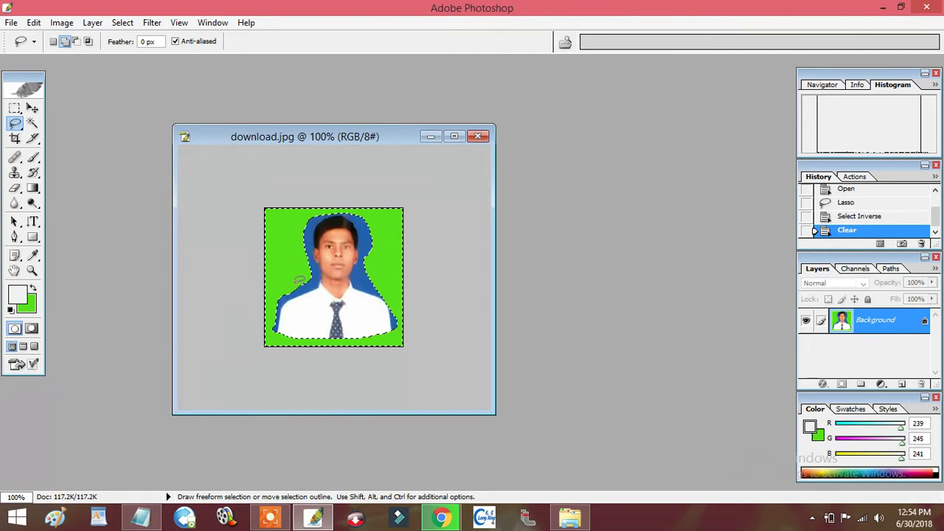
drag(297, 285, 274, 337)
drag(293, 286, 298, 282)
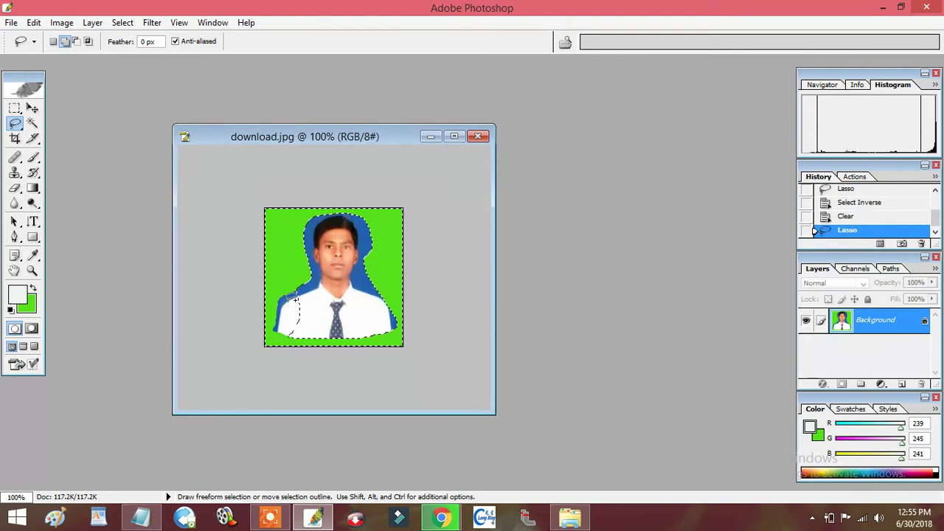
In Subtract from selection mode, lasso parts out of the left shoulder area
click(77, 41)
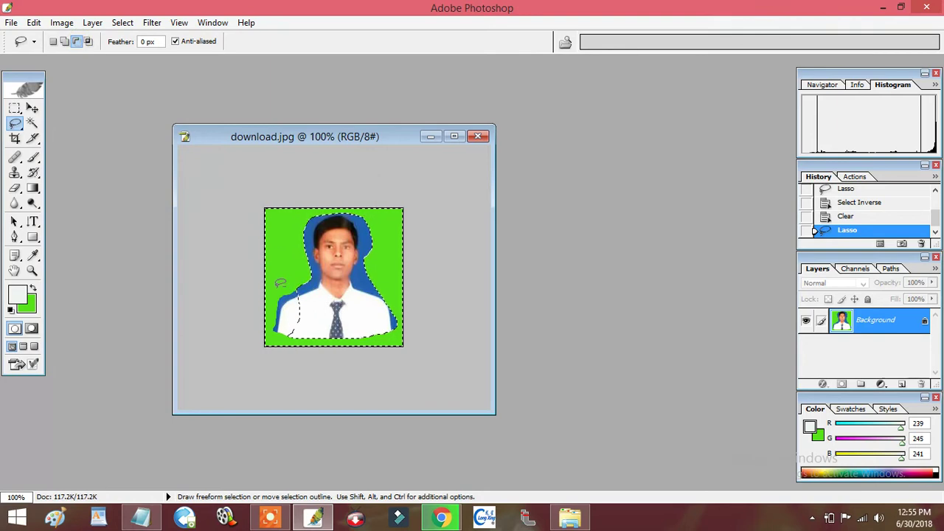
drag(299, 308, 312, 296)
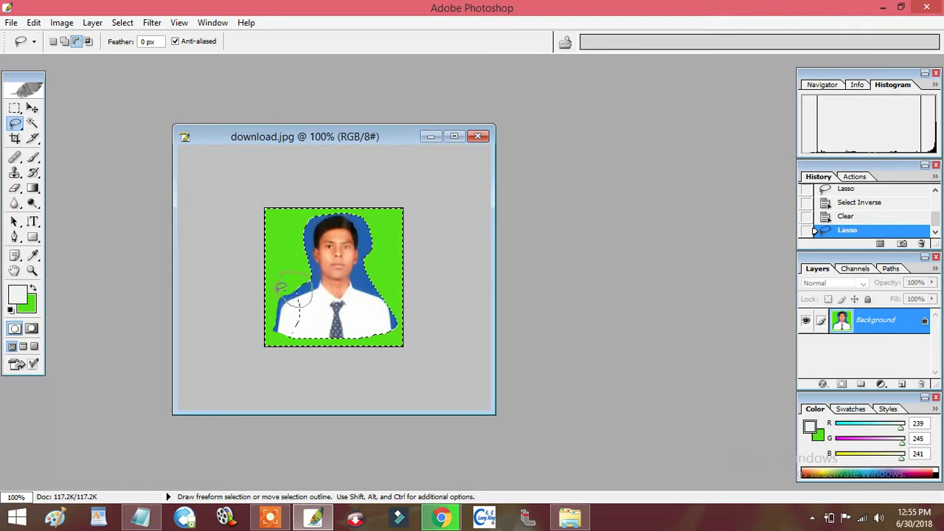
drag(277, 289, 277, 290)
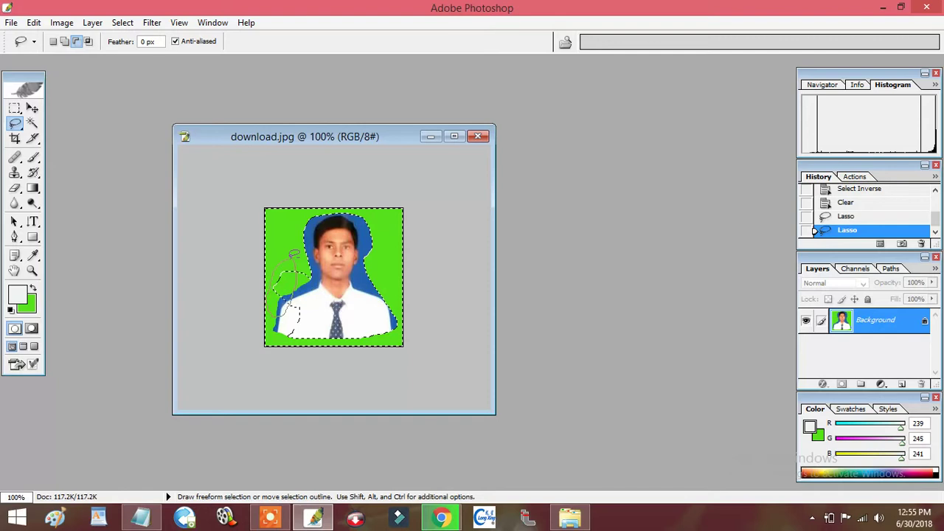
drag(292, 257, 292, 273)
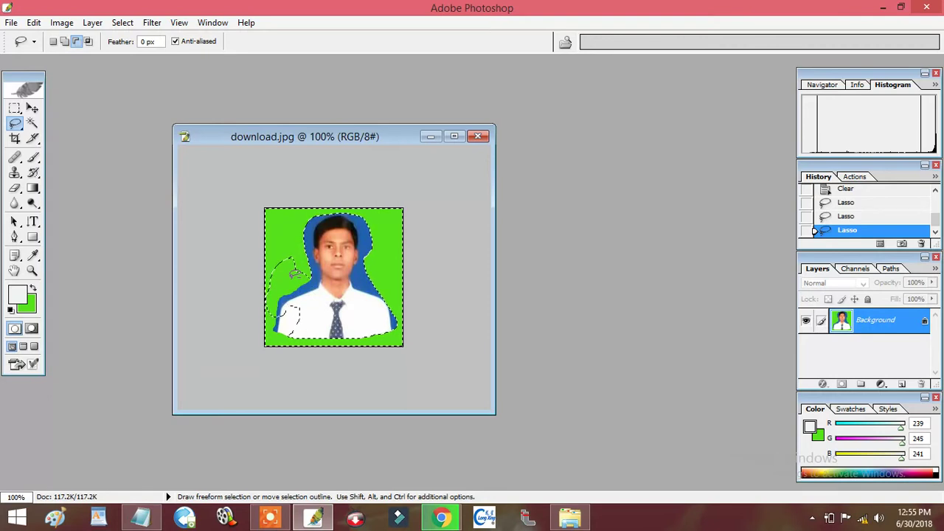
Close the green edit without saving, then dismiss the file browser
click(476, 138)
click(472, 210)
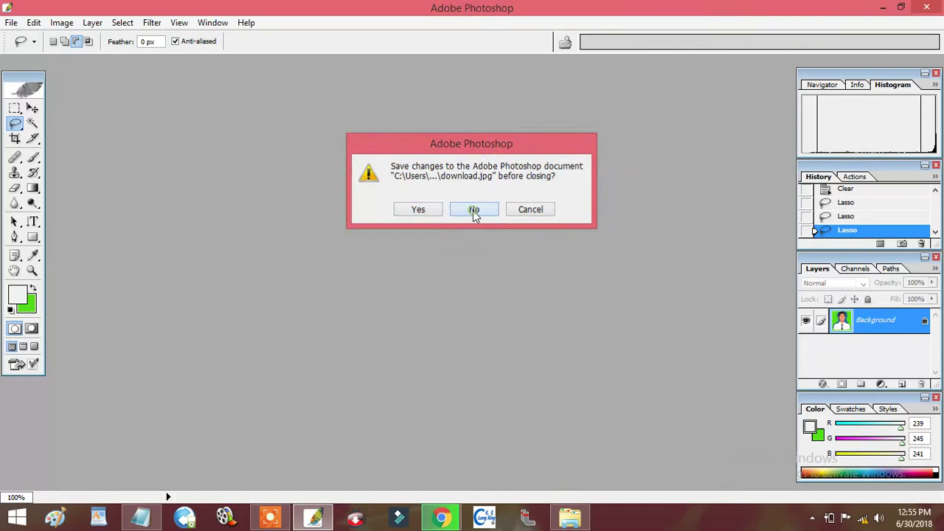
click(12, 22)
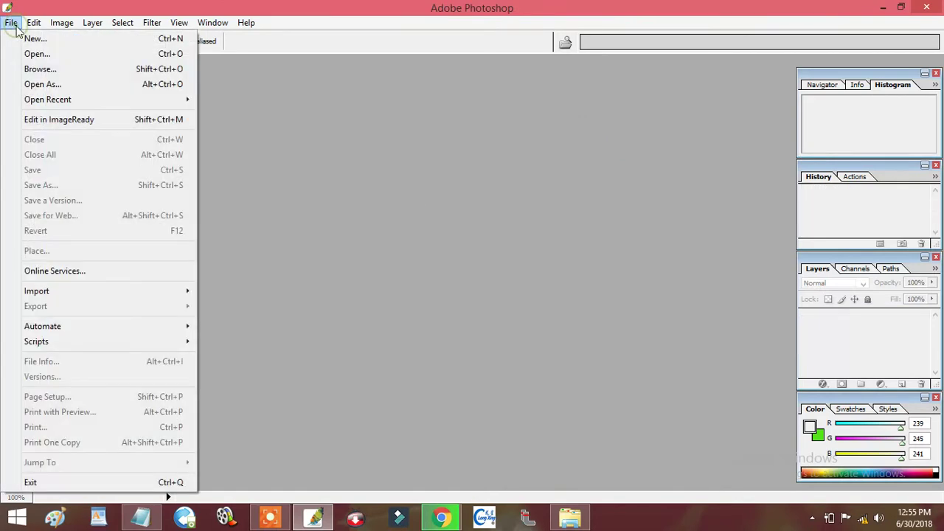
click(35, 68)
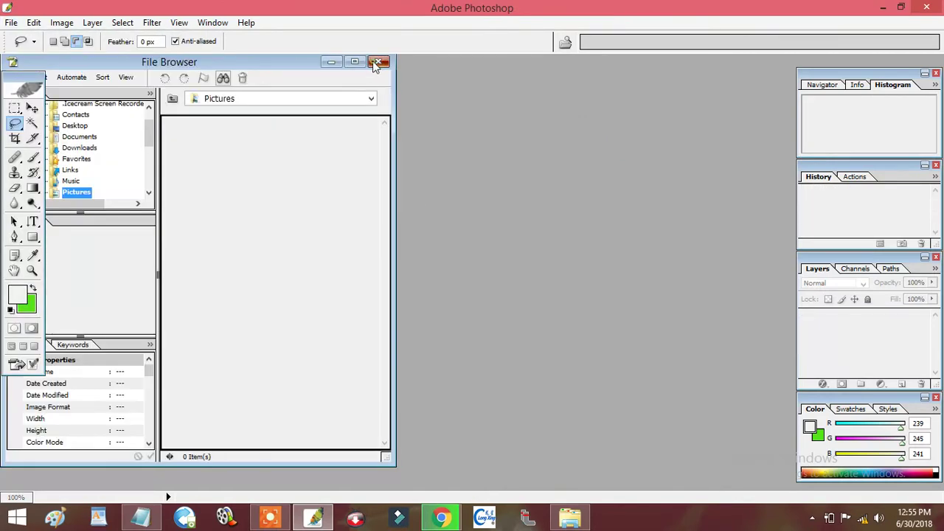
click(378, 61)
Reopen download.jpg through File > Open, then centre and enlarge its window
click(11, 22)
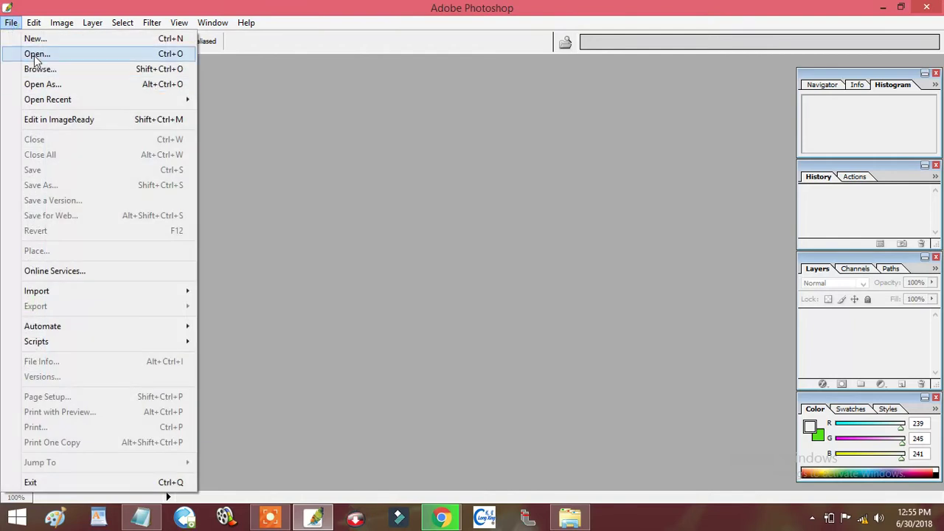
click(35, 55)
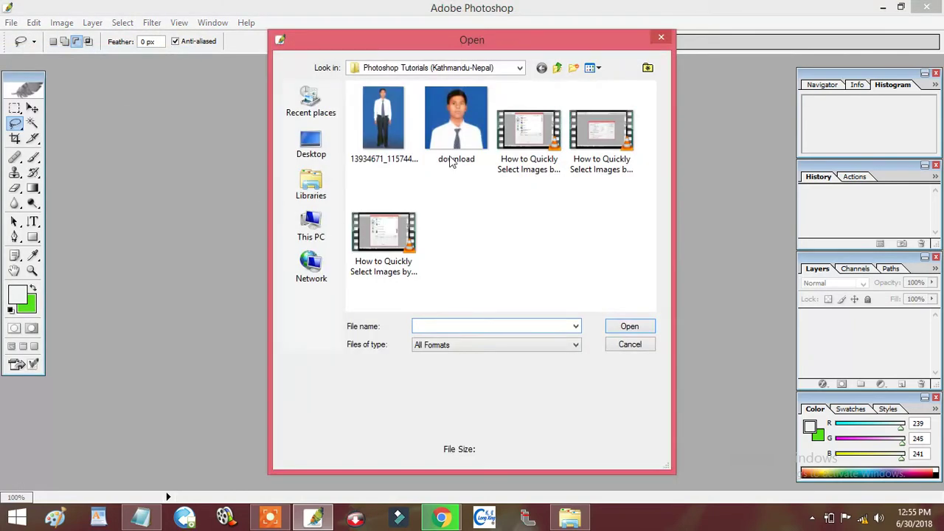
click(453, 156)
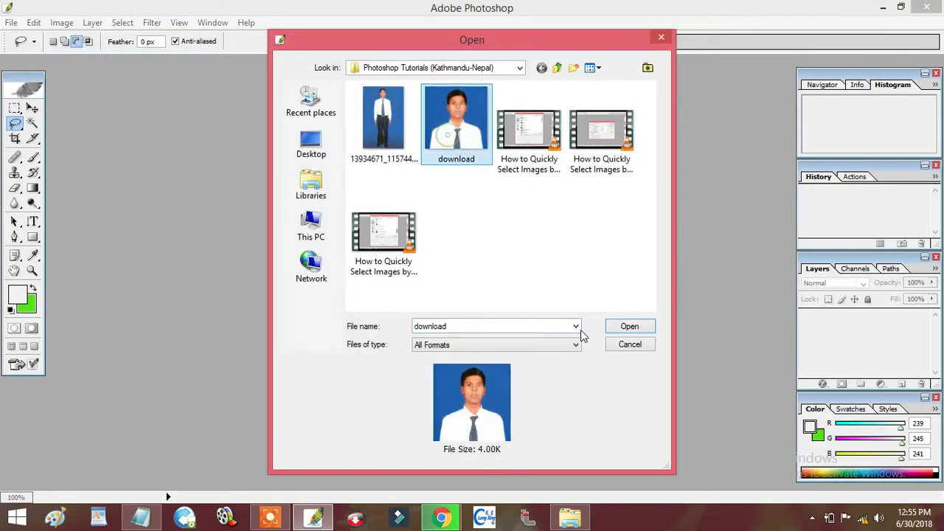
click(616, 327)
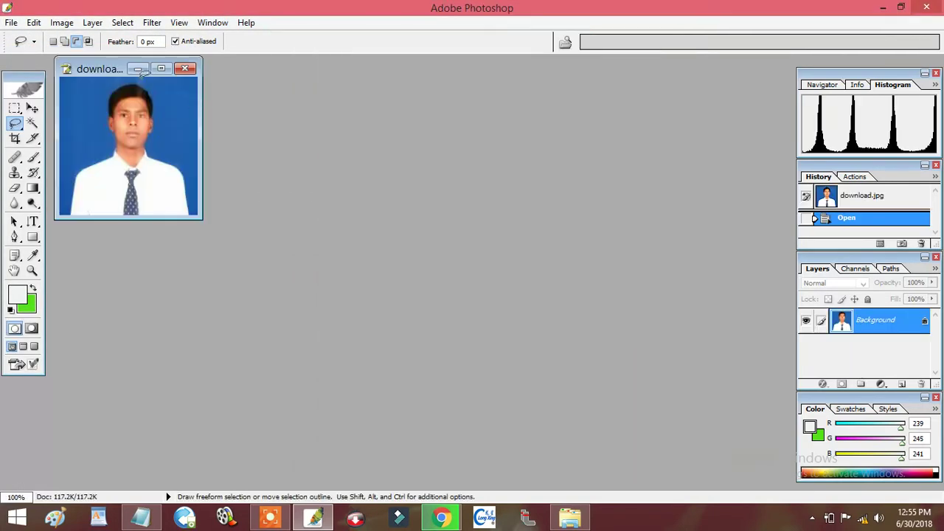
drag(118, 70, 262, 118)
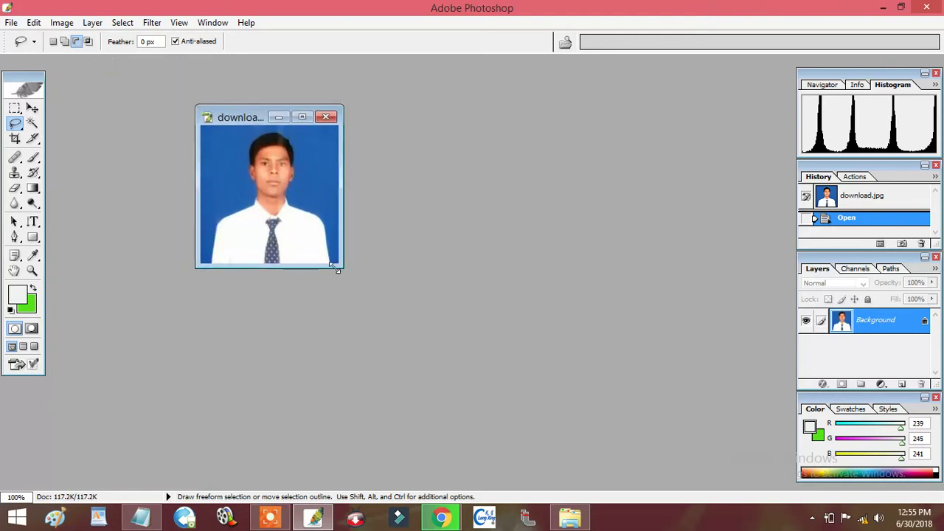
drag(344, 268, 418, 351)
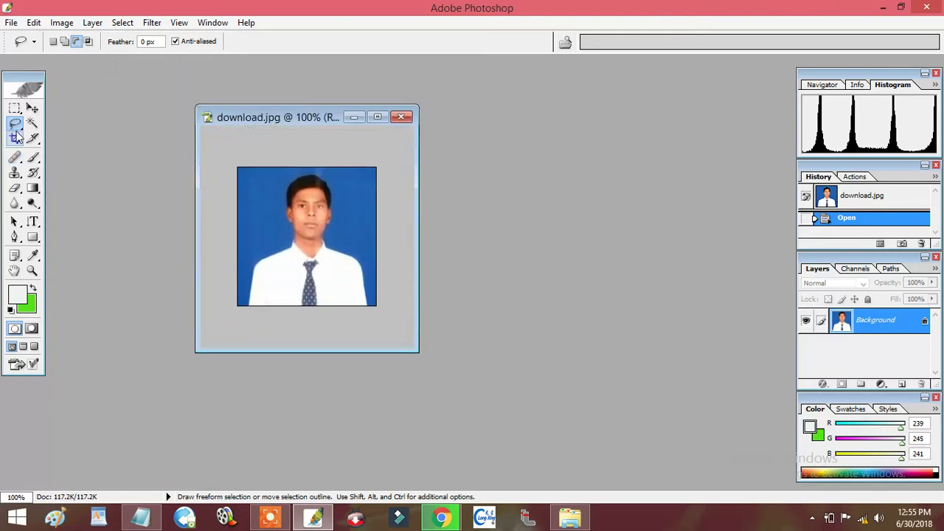
With the Polygonal Lasso, place points from the shirt's left edge up to the hair
drag(15, 124, 59, 140)
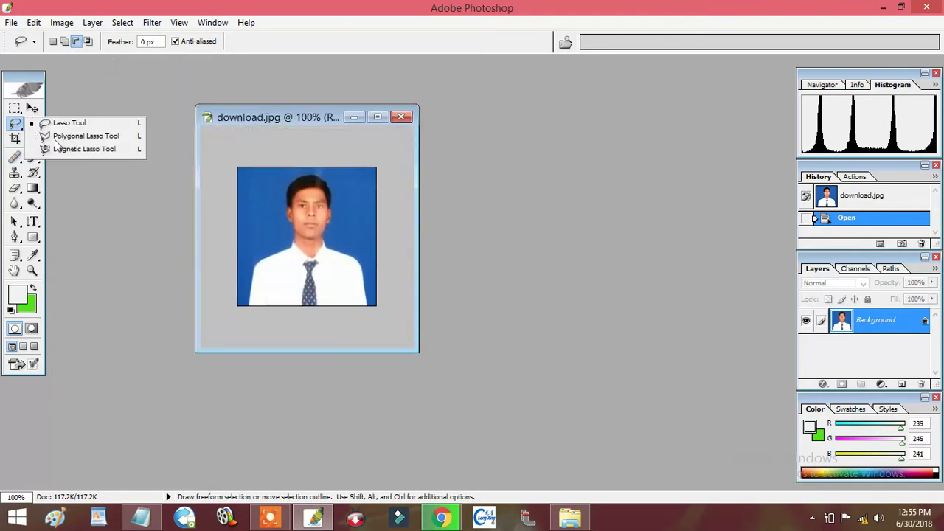
click(252, 284)
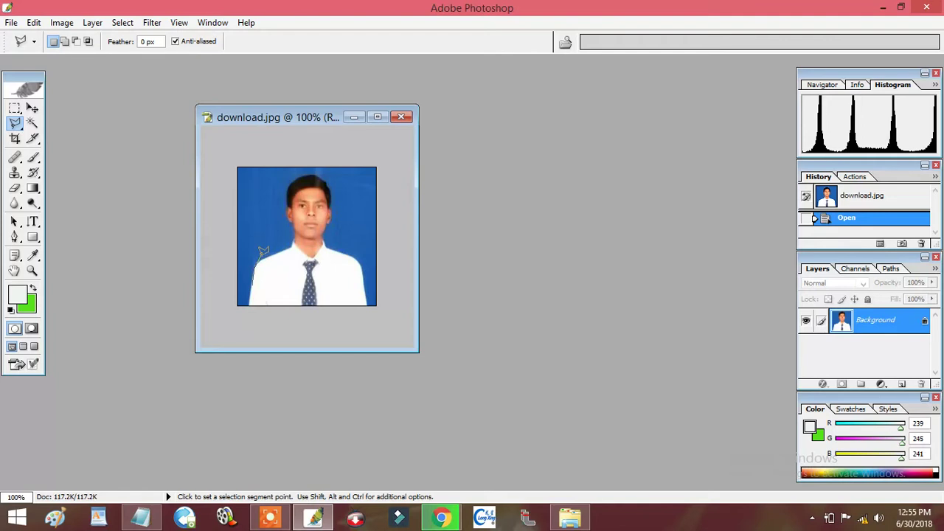
click(258, 262)
click(288, 209)
click(287, 192)
click(291, 180)
Continue points across the hair, right ear and neck, closing at the start point
click(308, 171)
click(325, 180)
click(332, 201)
click(335, 243)
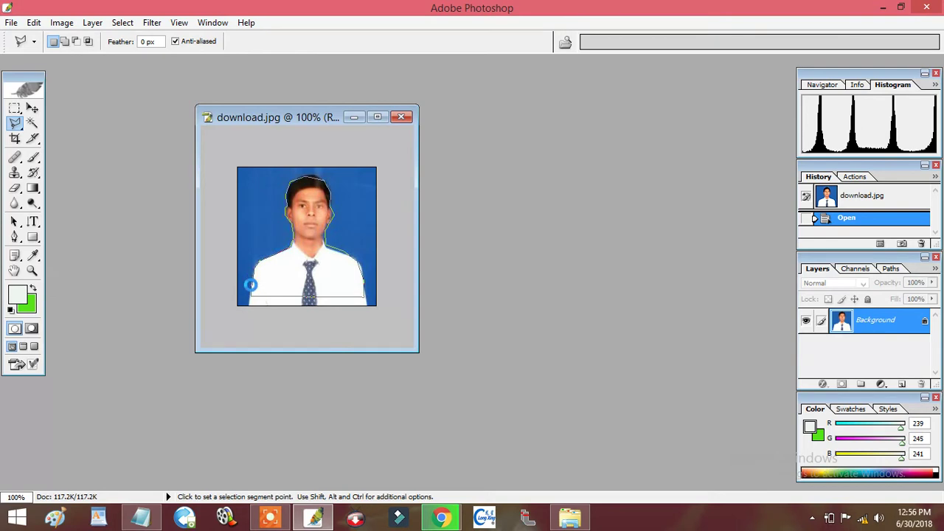
click(251, 285)
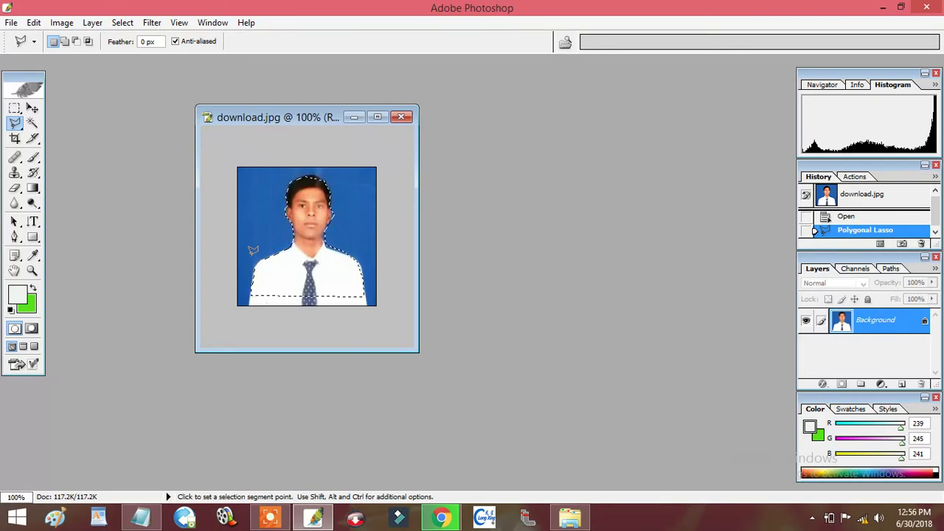
Invert the polygonal selection and delete the background to solid green
right_click(307, 206)
click(334, 226)
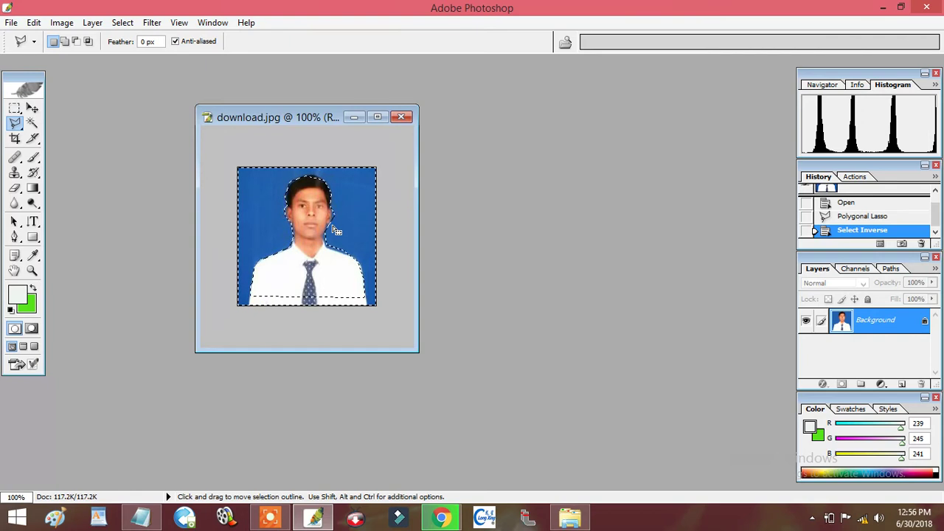
key(Delete)
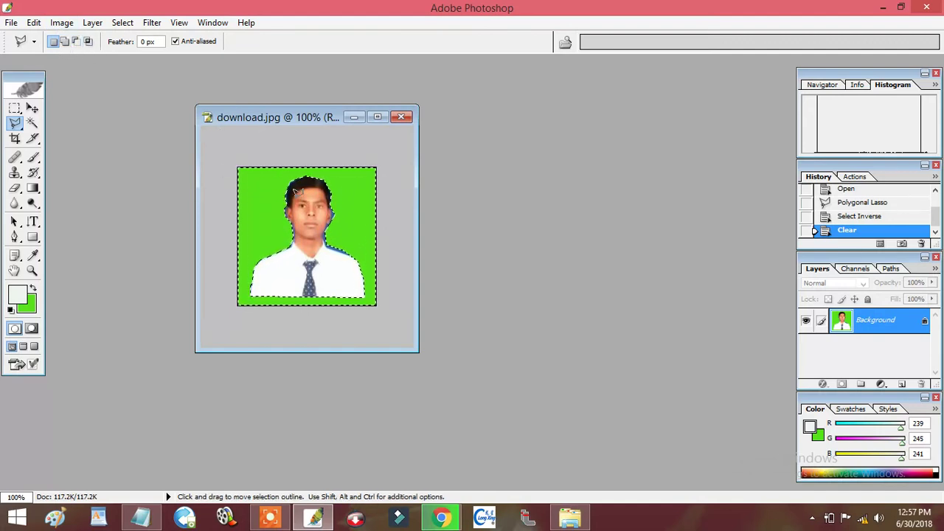
Discard the green version unsaved and reopen download.jpg, enlarging and centring its window
click(402, 118)
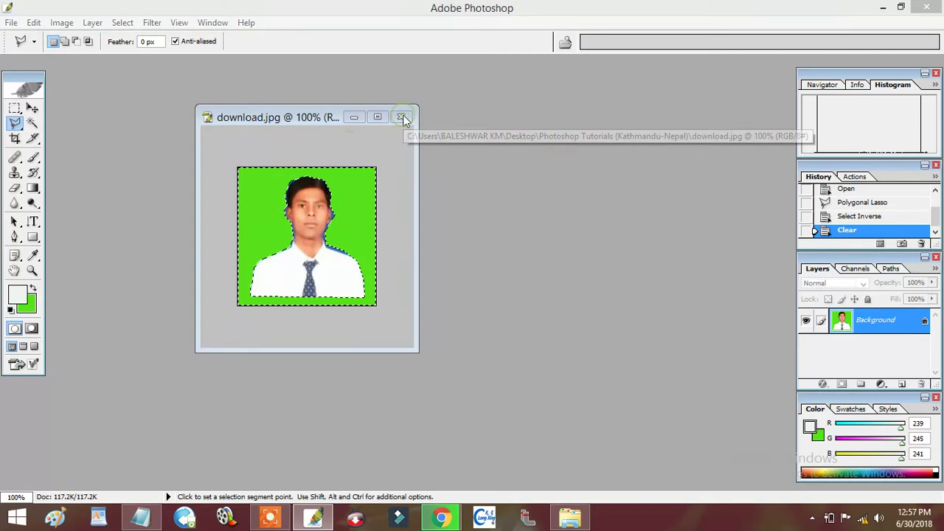
click(477, 211)
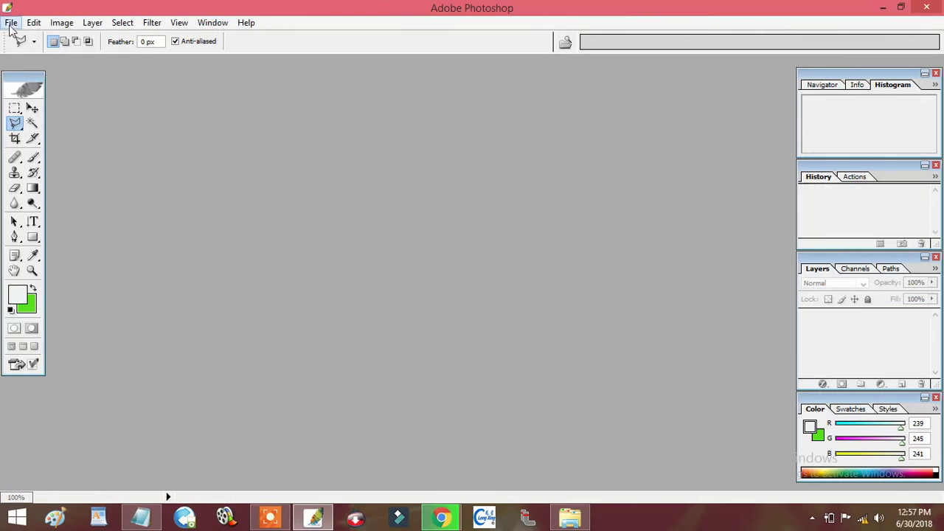
click(11, 24)
click(265, 173)
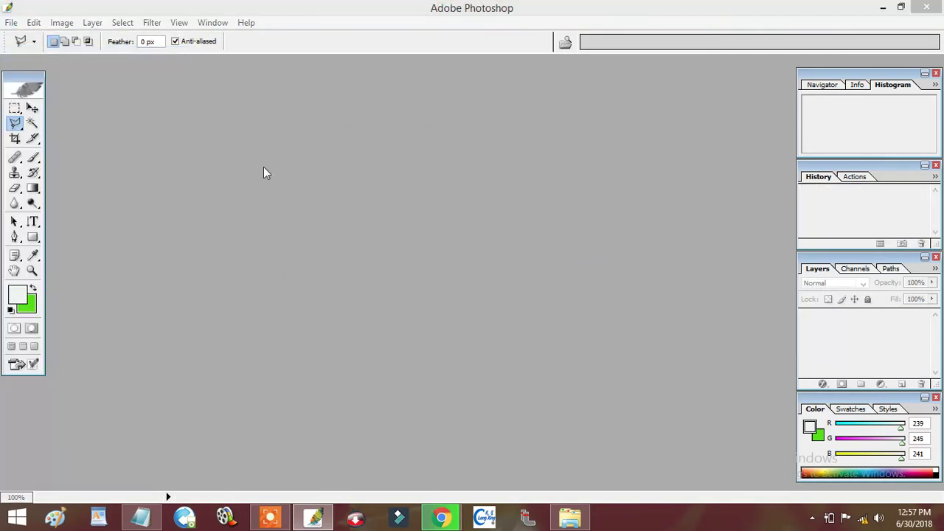
click(456, 129)
click(643, 322)
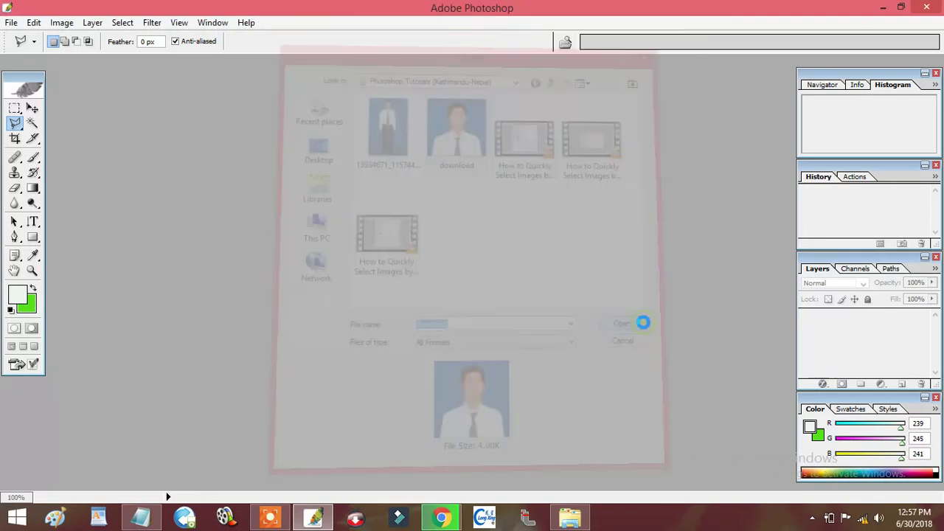
drag(201, 216, 351, 318)
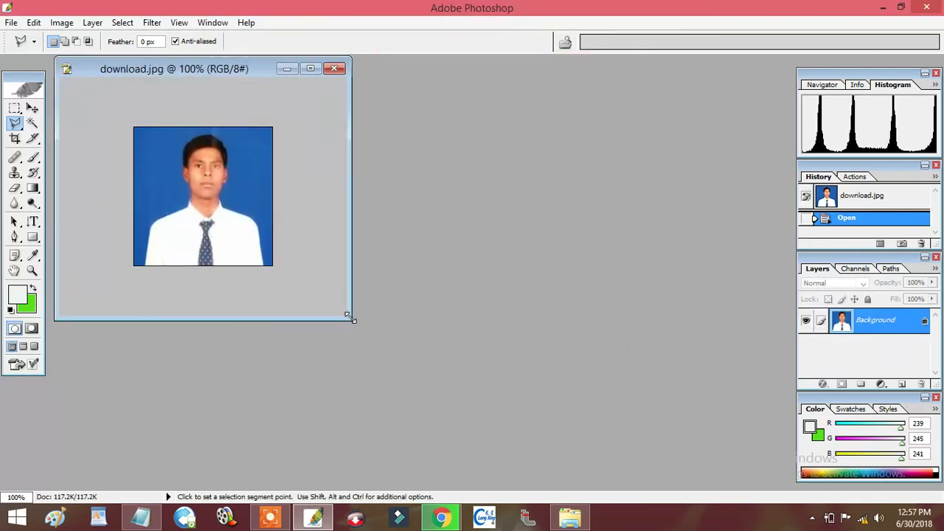
drag(258, 68, 423, 118)
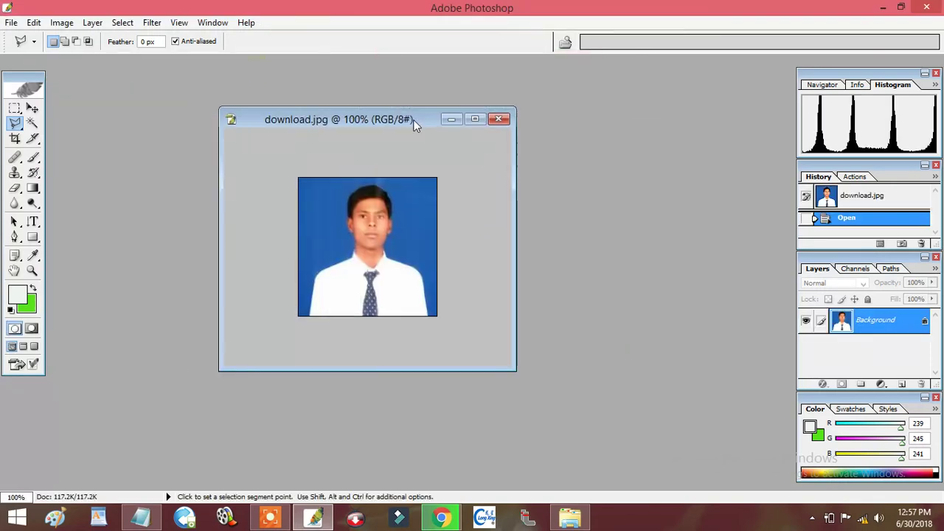
click(14, 123)
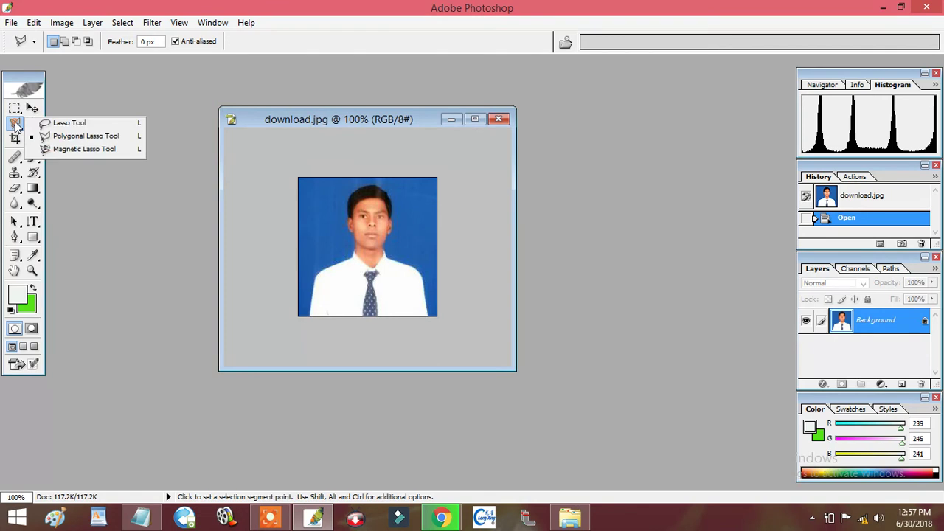
Trace the man's head and shoulders with the Magnetic Lasso, closing at the shirt's bottom left
click(80, 151)
click(311, 310)
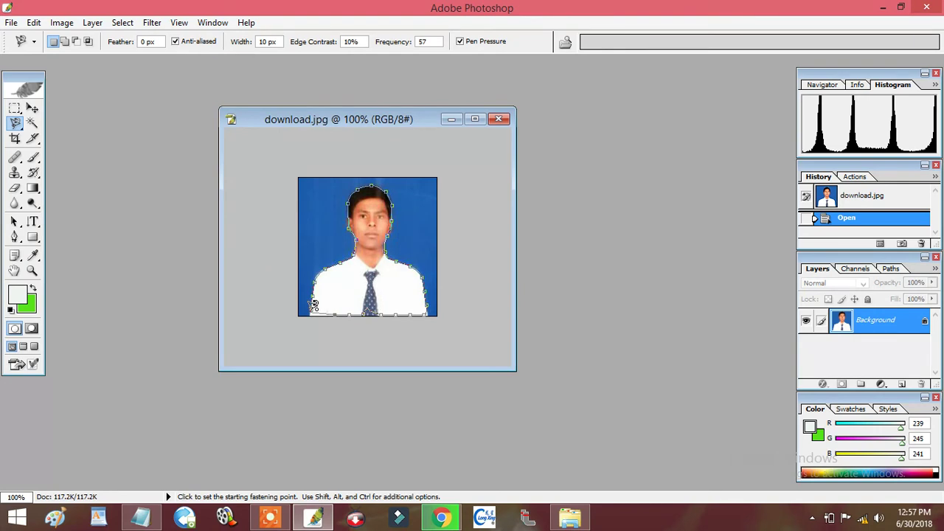
click(313, 305)
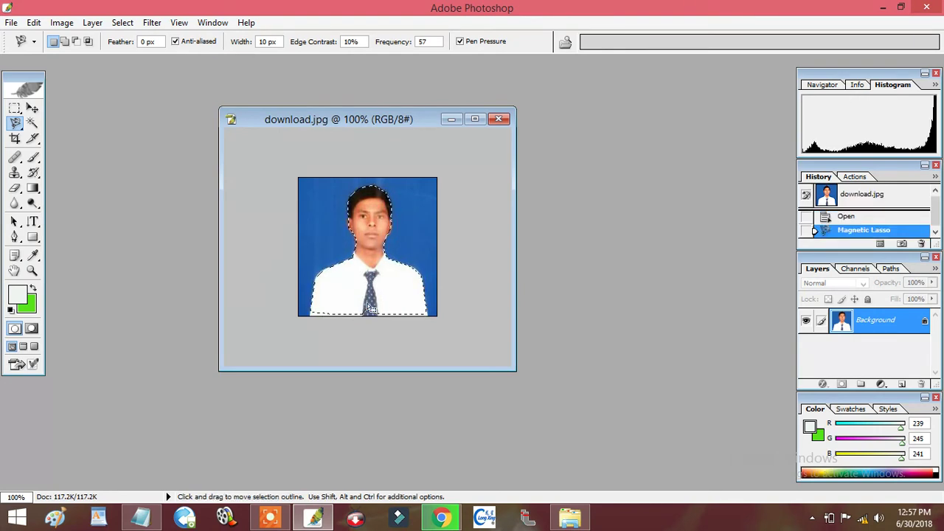
Invert the magnetic lasso selection and delete the background to green
right_click(367, 225)
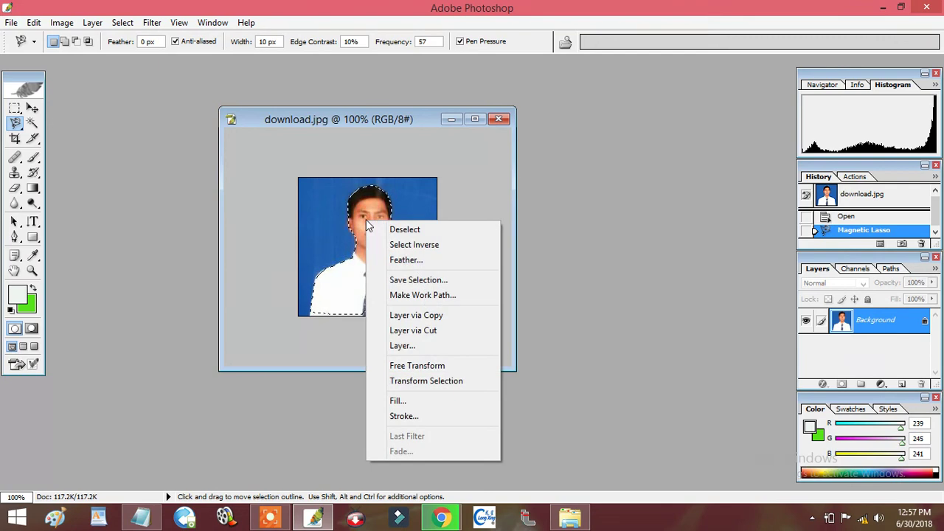
click(396, 245)
key(Delete)
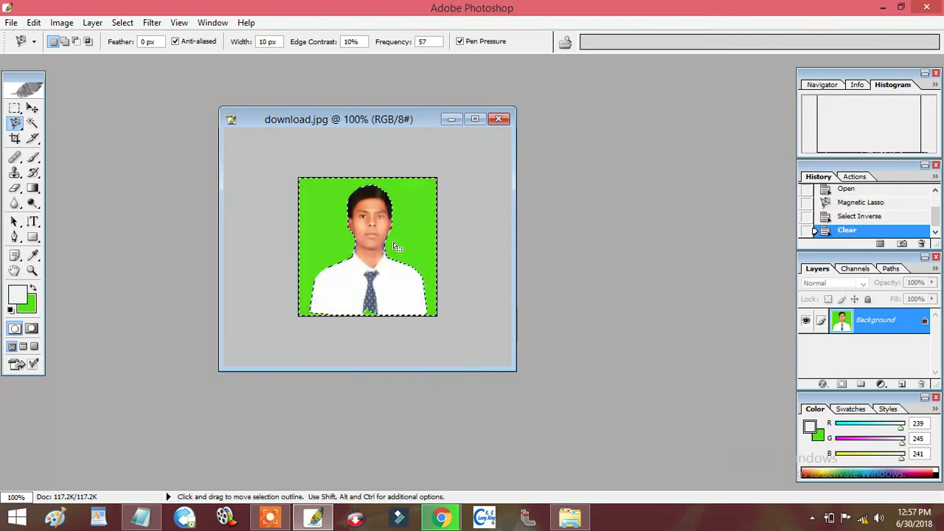